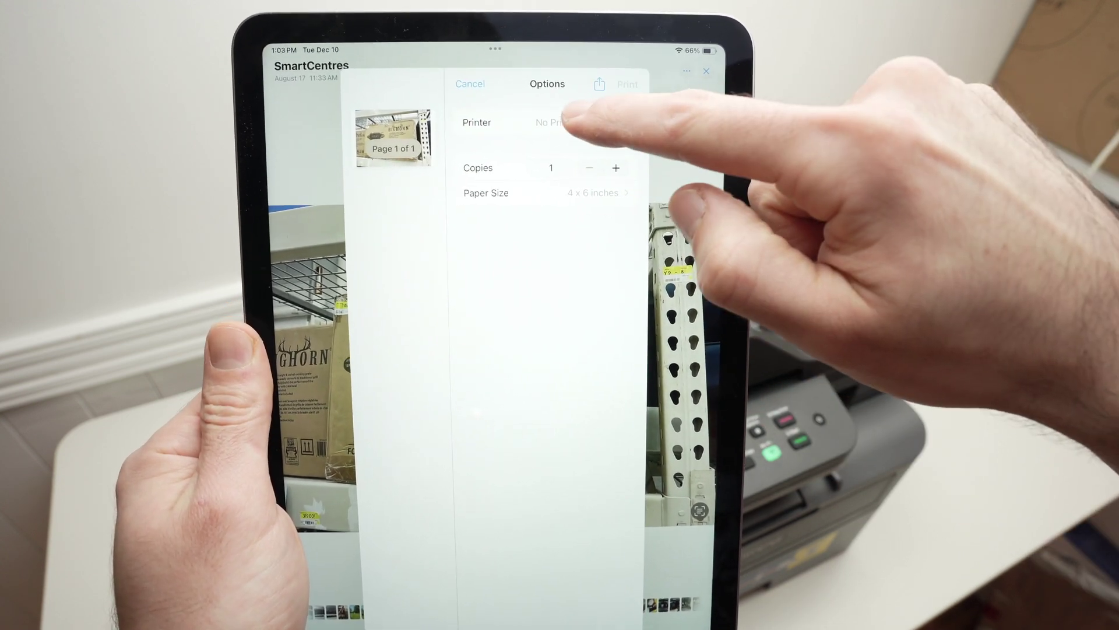
# Step: Select the Brother DCP-L2640DW, review Media & Quality, and send the fire pit box photo
pyautogui.click(569, 123)
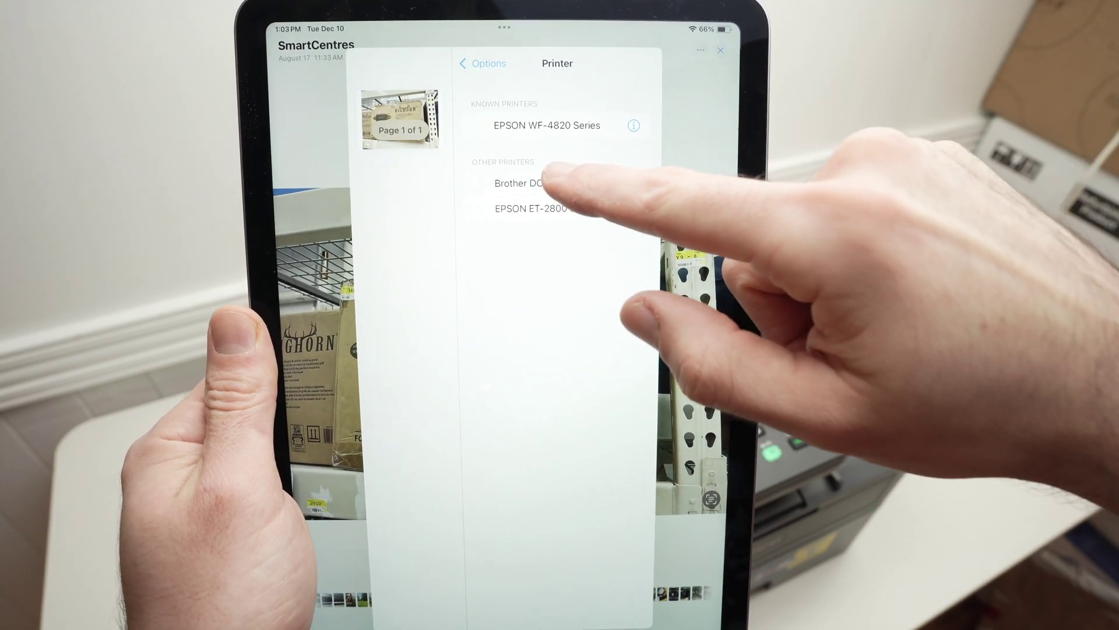
pyautogui.click(534, 183)
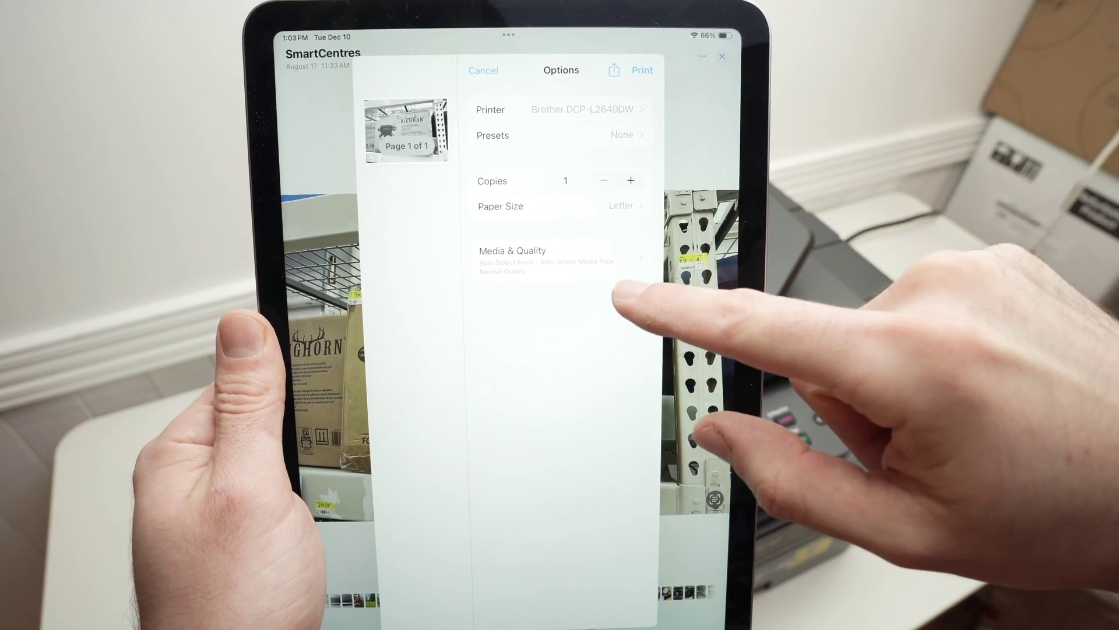
pyautogui.click(526, 258)
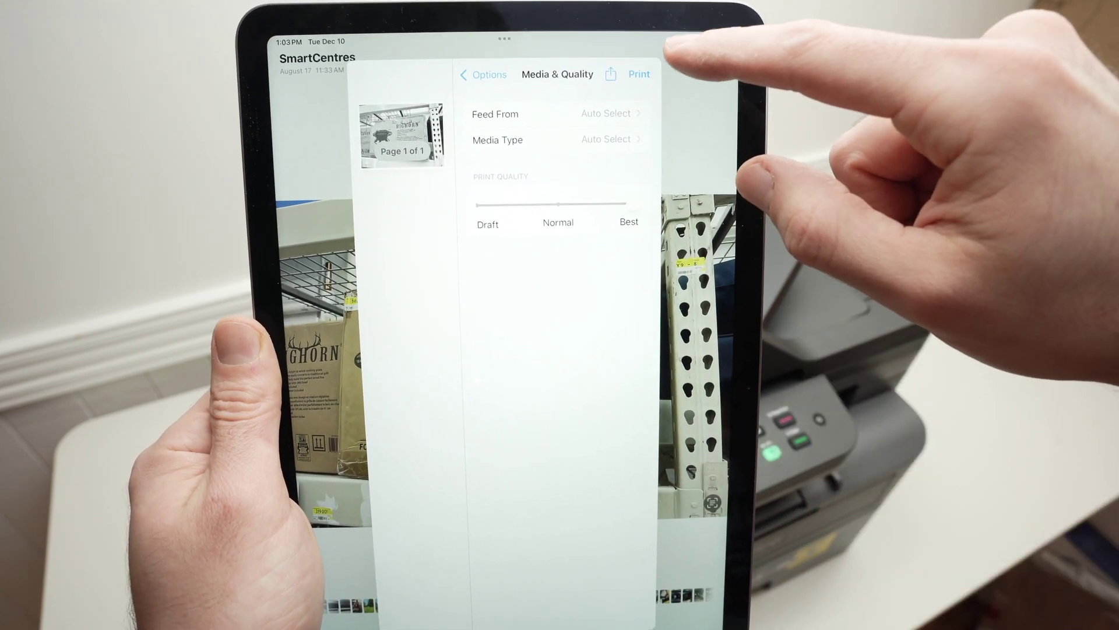
pyautogui.click(637, 83)
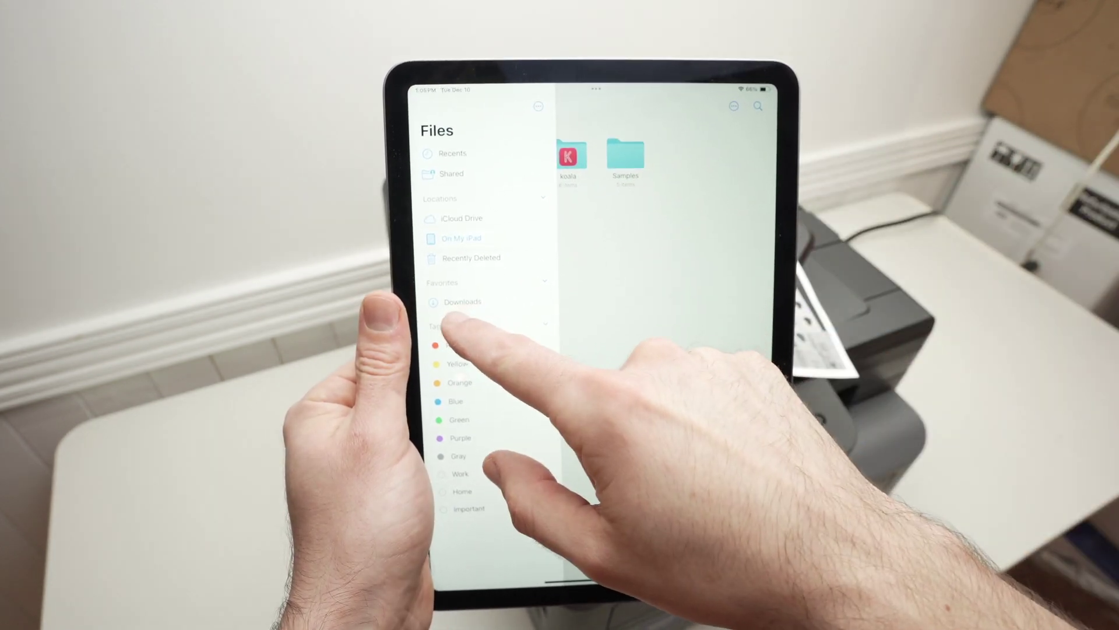
# Step: Open the Test sheet text PDF from Downloads and bring up its Print options via Share
pyautogui.click(461, 304)
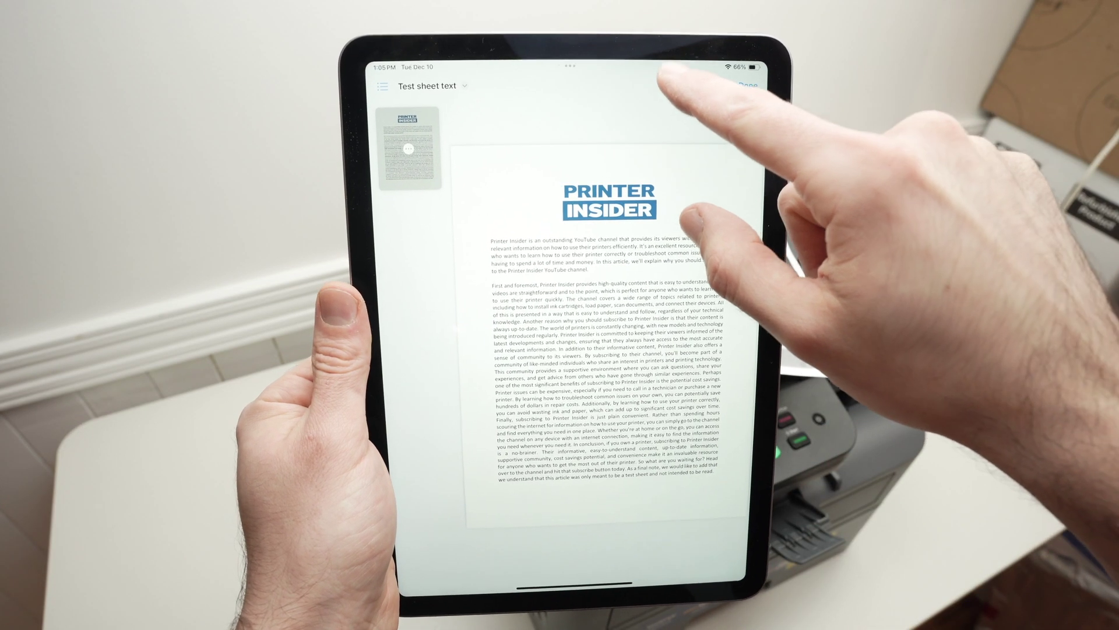
pyautogui.click(668, 83)
pyautogui.click(665, 295)
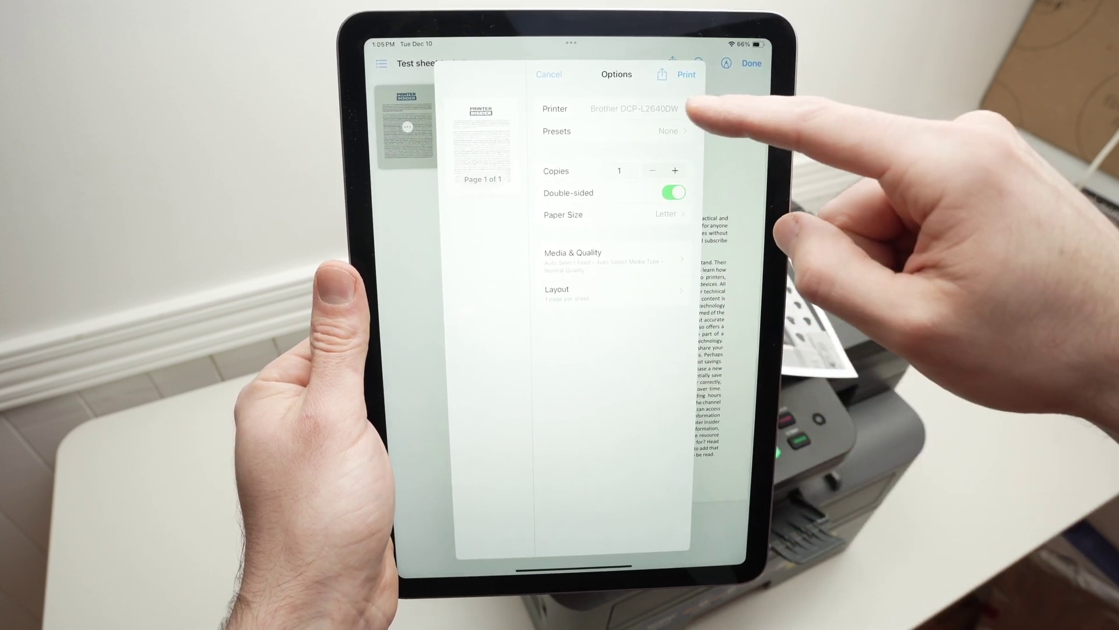
pyautogui.click(686, 76)
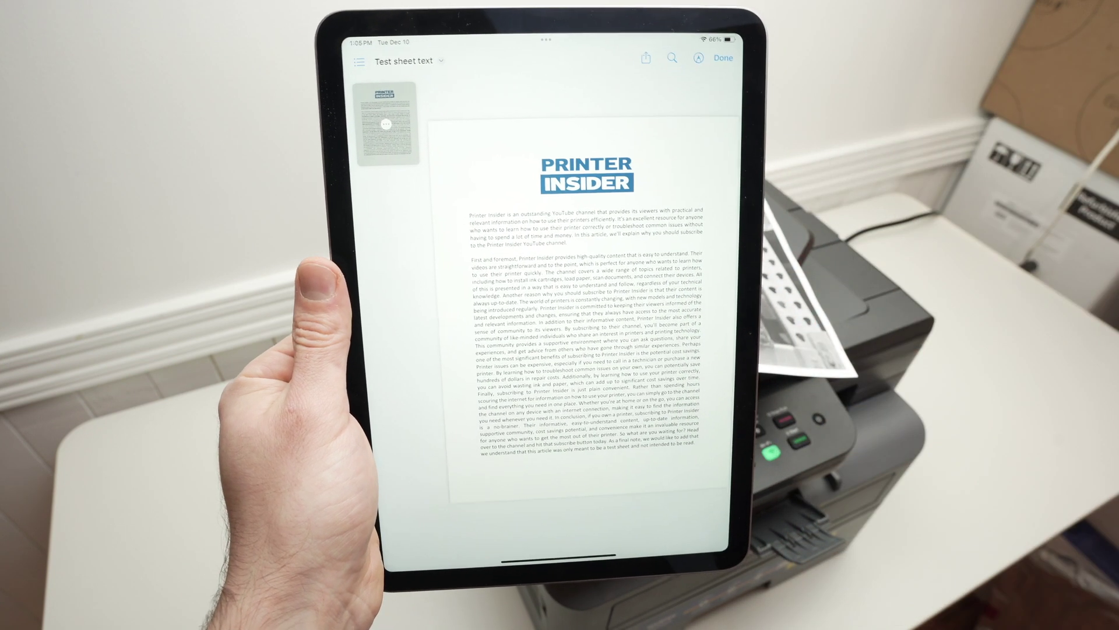